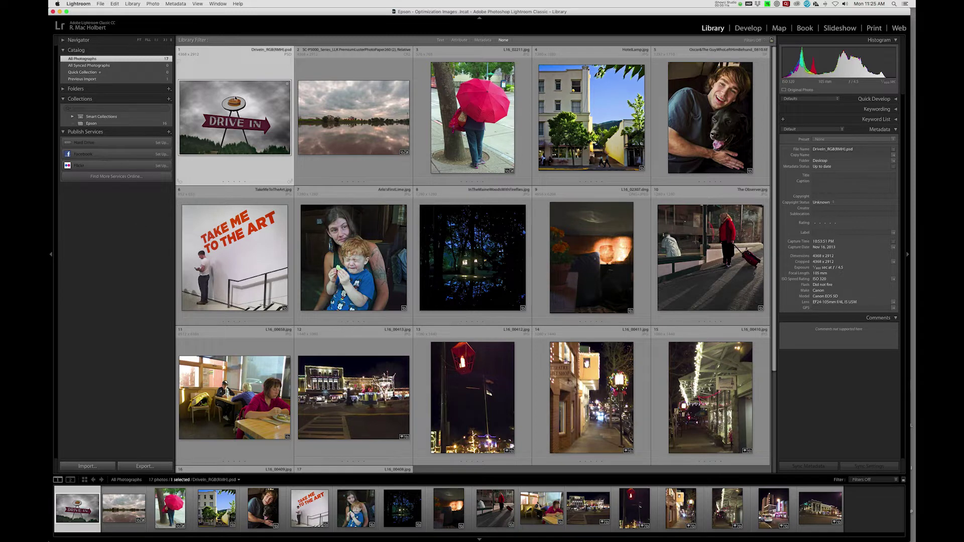
Open the Drive In sign photo for developing and convert it to Black & White
double_click(236, 103)
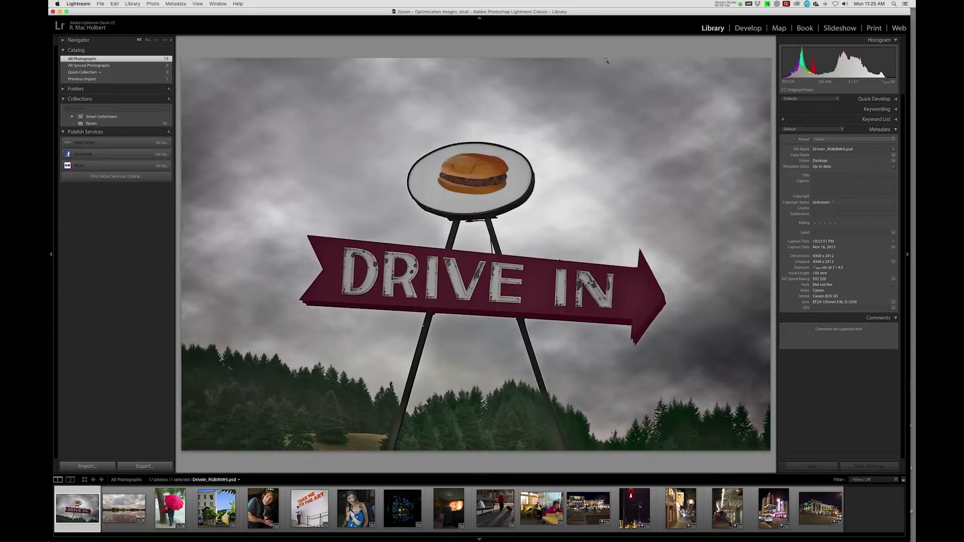
left_click(748, 29)
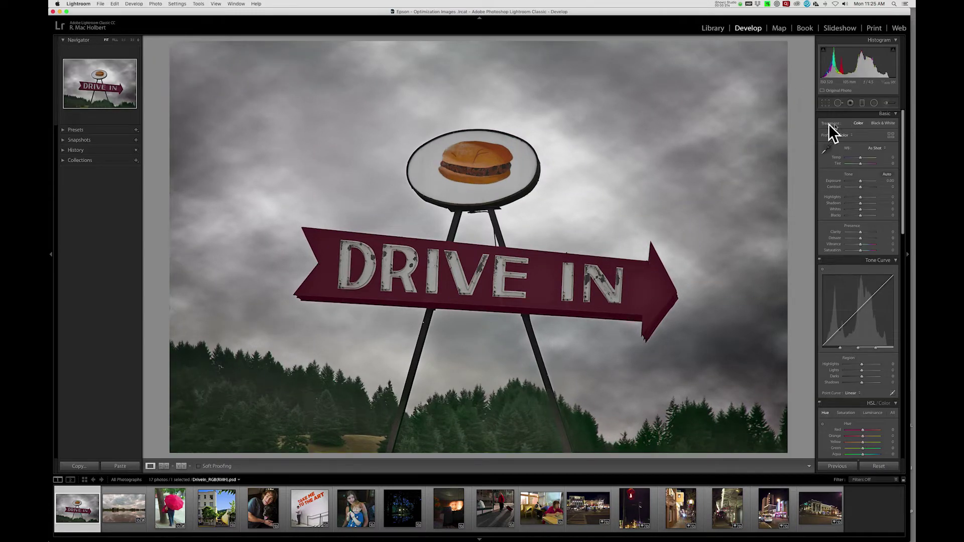
left_click(881, 123)
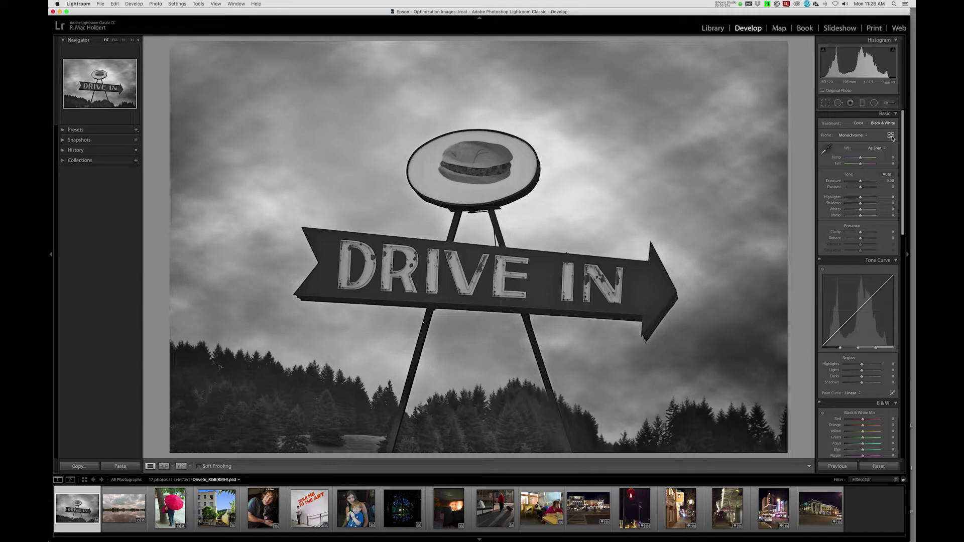
Browse the black-and-white profiles and apply the B&W 06 profile to the photo
left_click(891, 136)
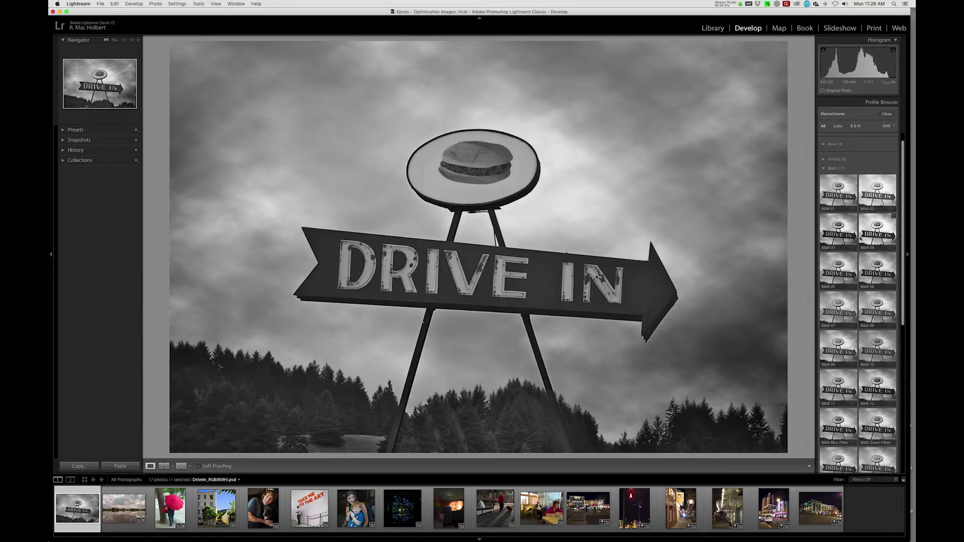
left_click(862, 239)
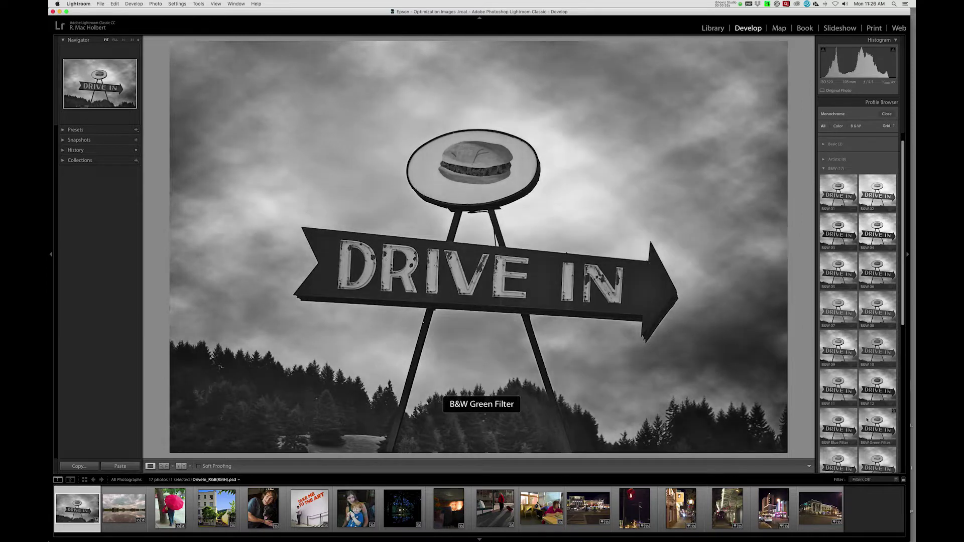
double_click(876, 270)
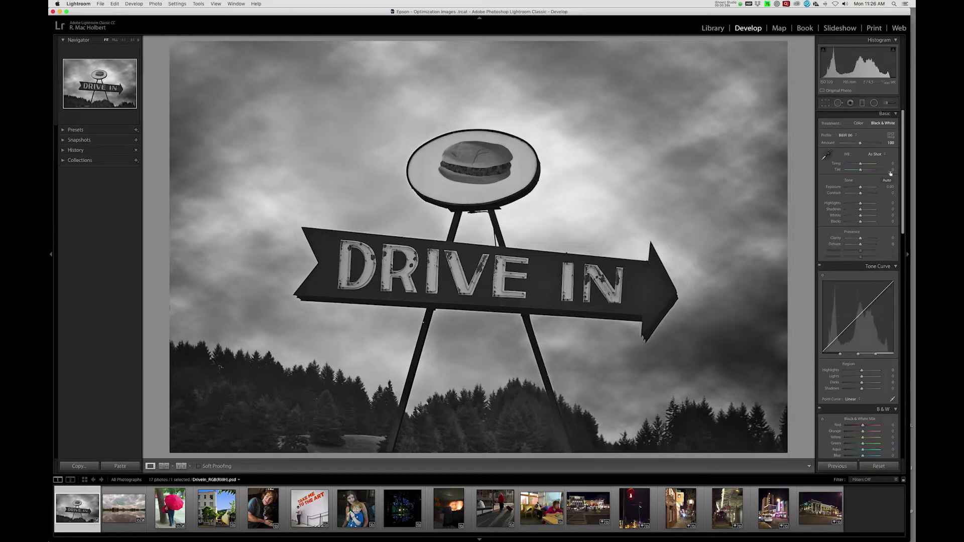
Set the photo's Exposure to +0.20, Contrast to +10 and Highlights to -100
left_click(862, 188)
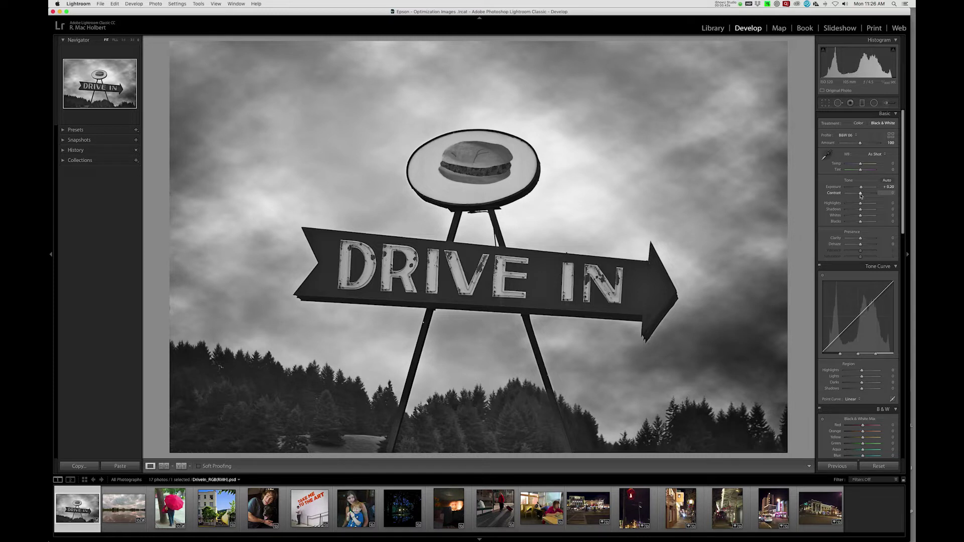
left_click_drag(861, 196, 863, 195)
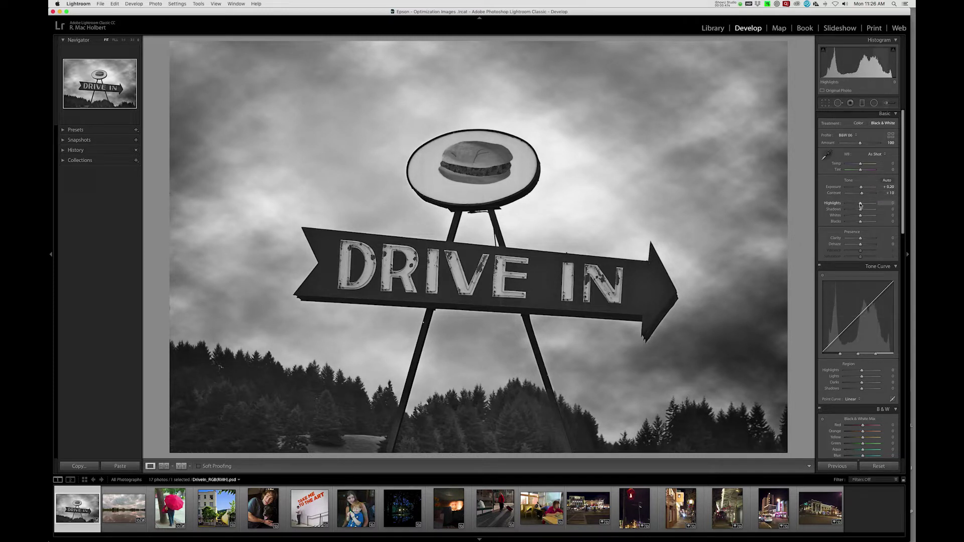
left_click_drag(861, 204, 841, 204)
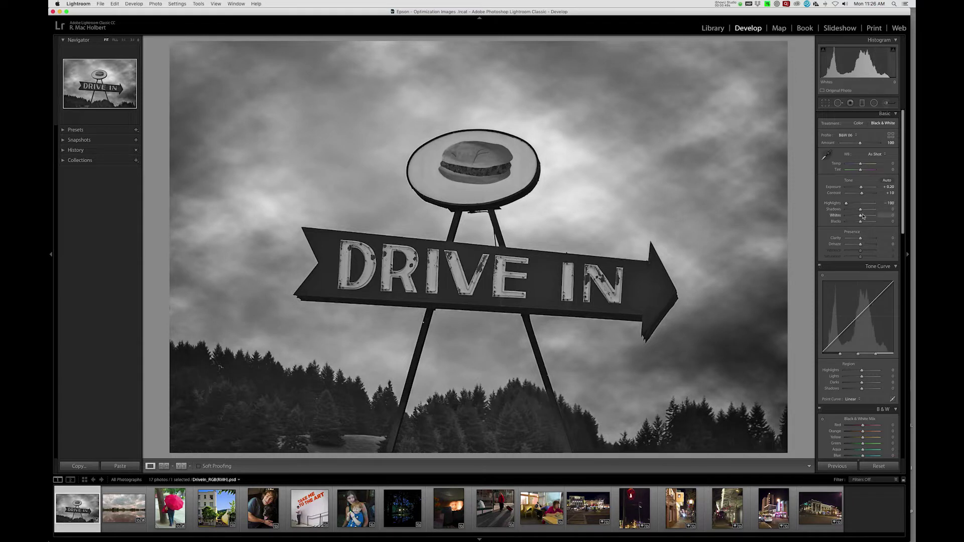
Set Shadows to +9, Blacks to +10 and Dehaze to +10, and refine Exposure to +0.15
left_click_drag(862, 212, 863, 212)
left_click_drag(861, 224, 863, 224)
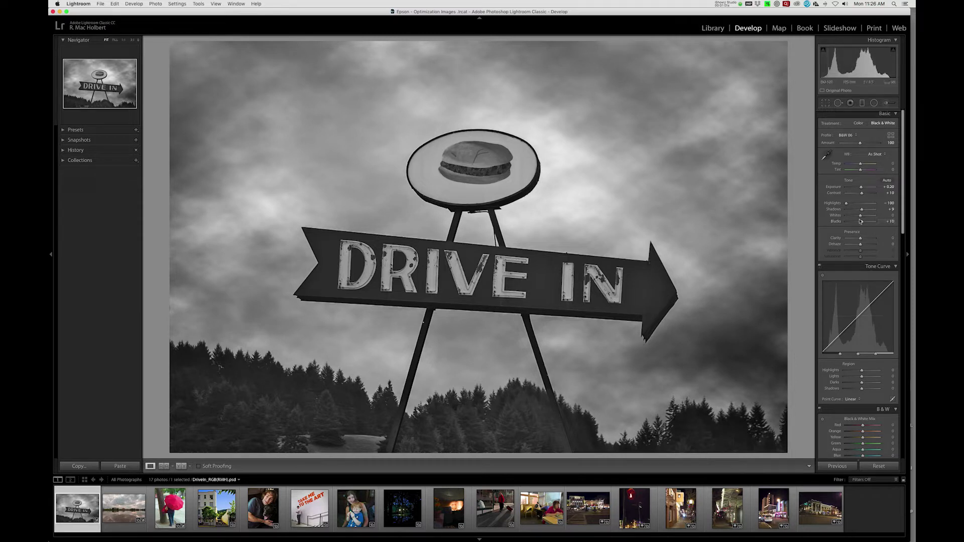
left_click_drag(861, 245, 862, 245)
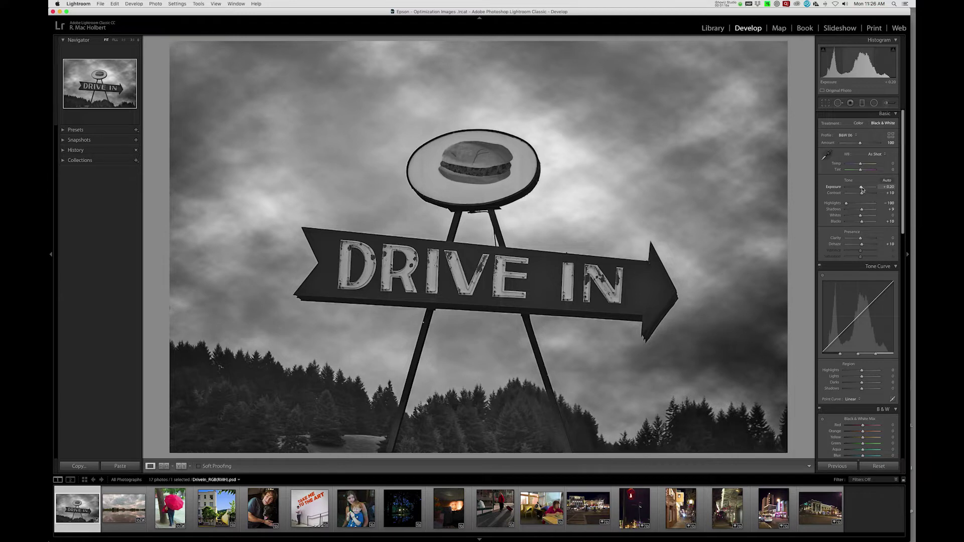
left_click_drag(861, 189, 861, 189)
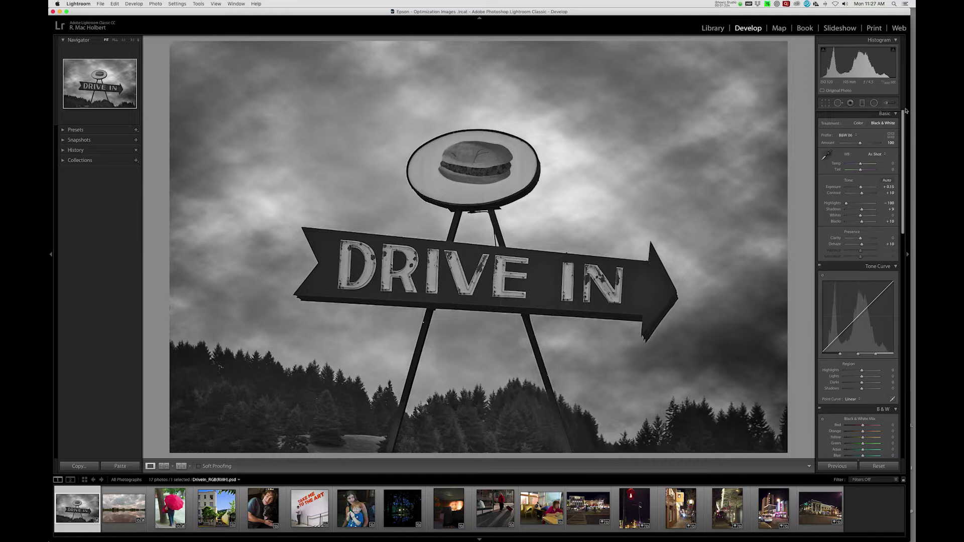
Switch to the Print module and set the color management profile to Managed by Printer
left_click(874, 28)
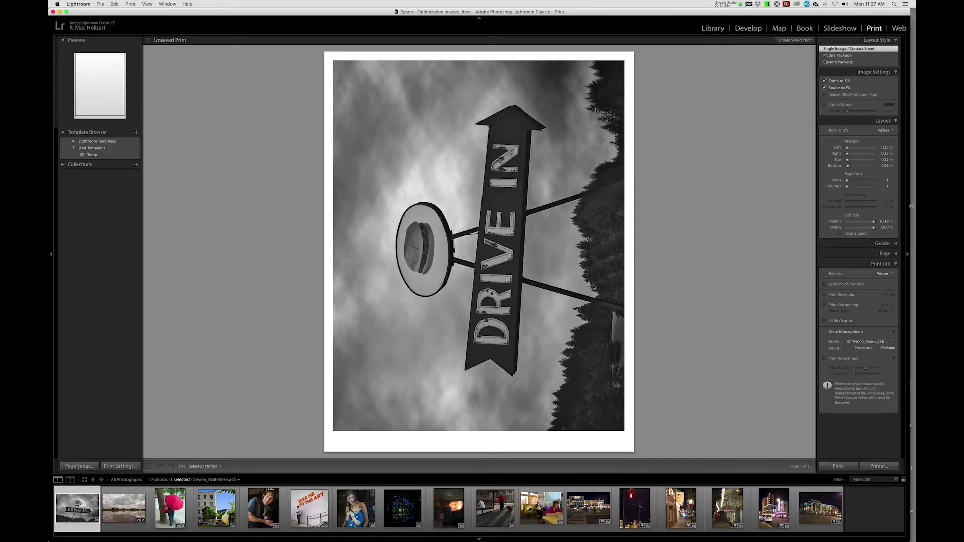
left_click(861, 344)
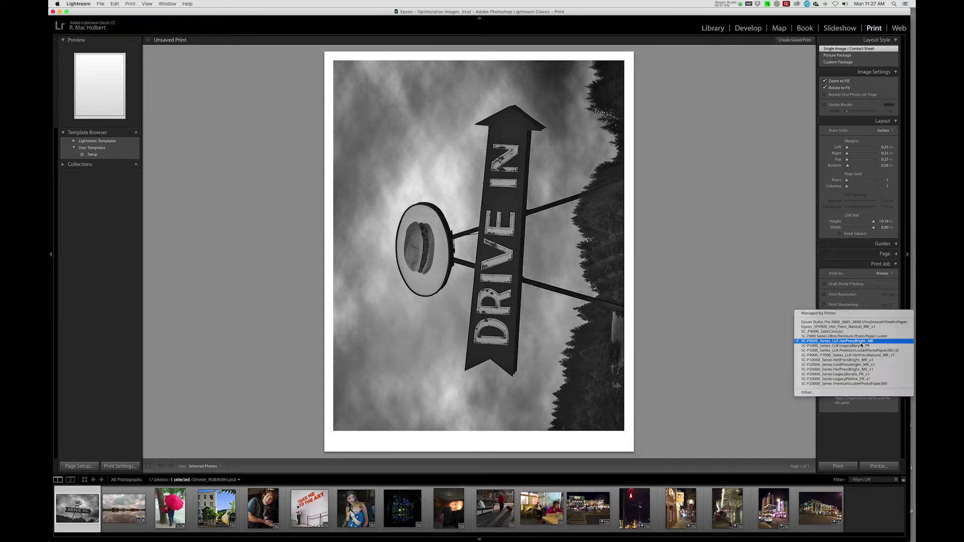
left_click(848, 315)
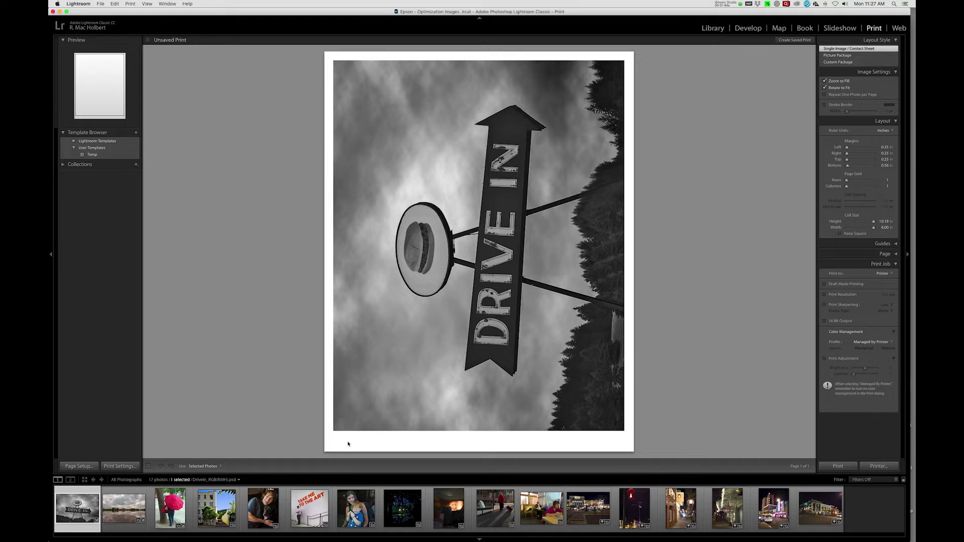
Format the page setup for the SC-P5000Series-FCC198 printer
left_click(86, 467)
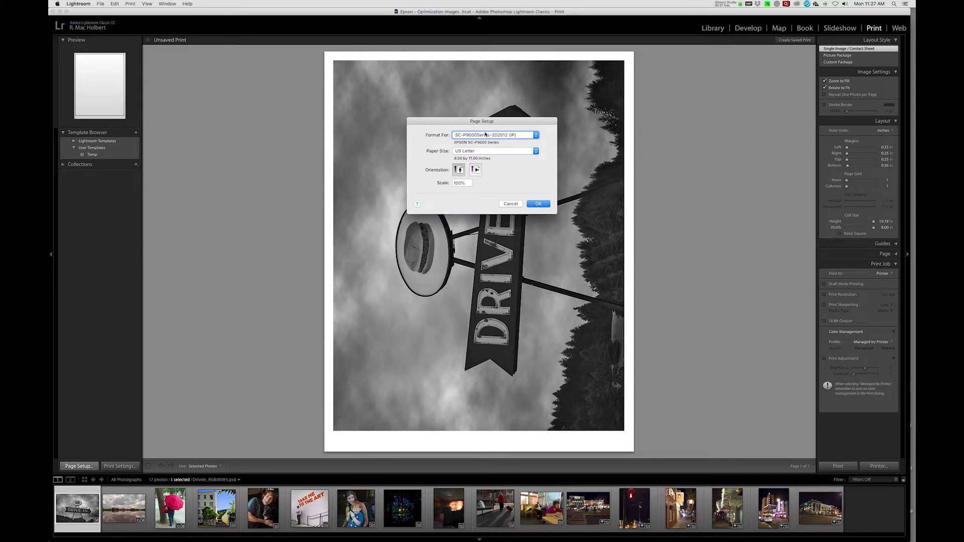
left_click(483, 136)
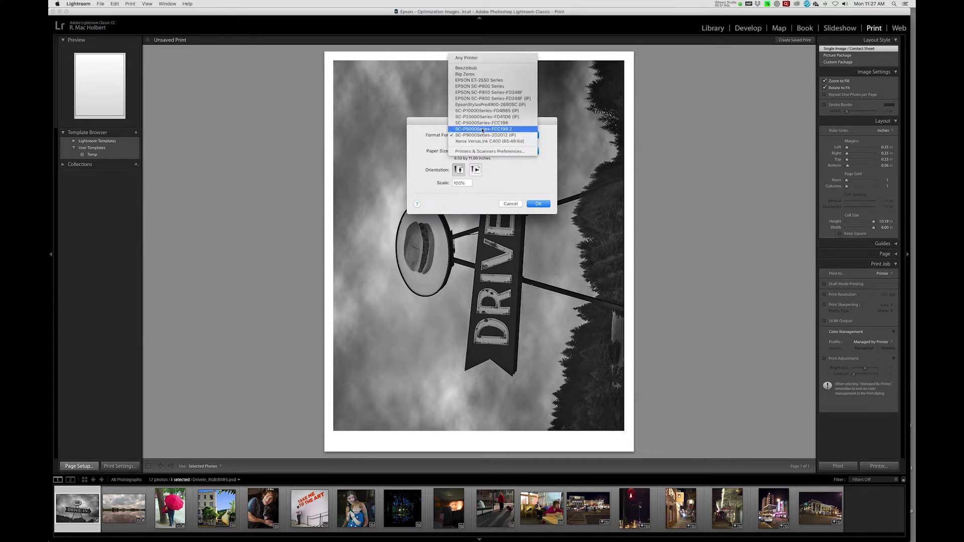
left_click(482, 123)
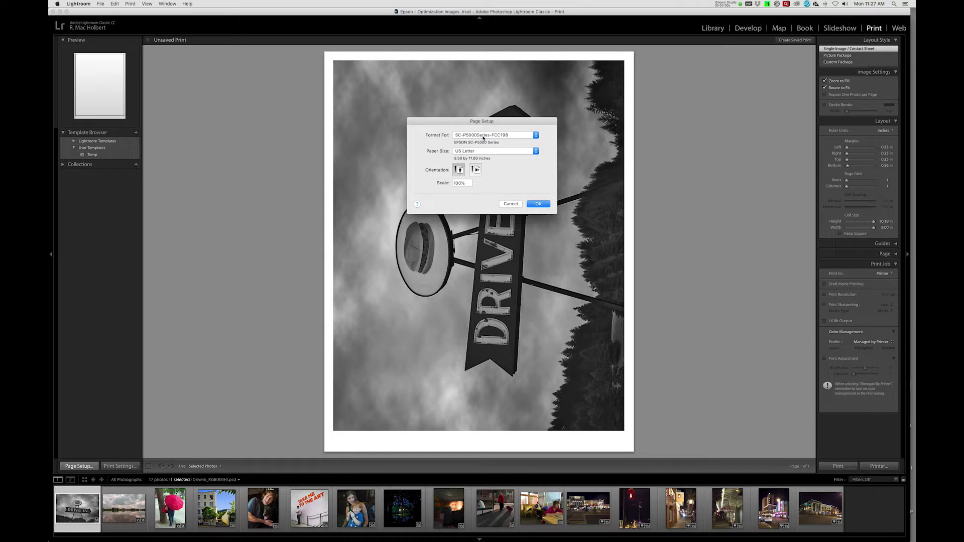
Set the paper size to US C 17 x 22 in (Sheet, Borders - Maximum) in landscape orientation and accept the page setup
left_click(491, 153)
mouse_move(491, 147)
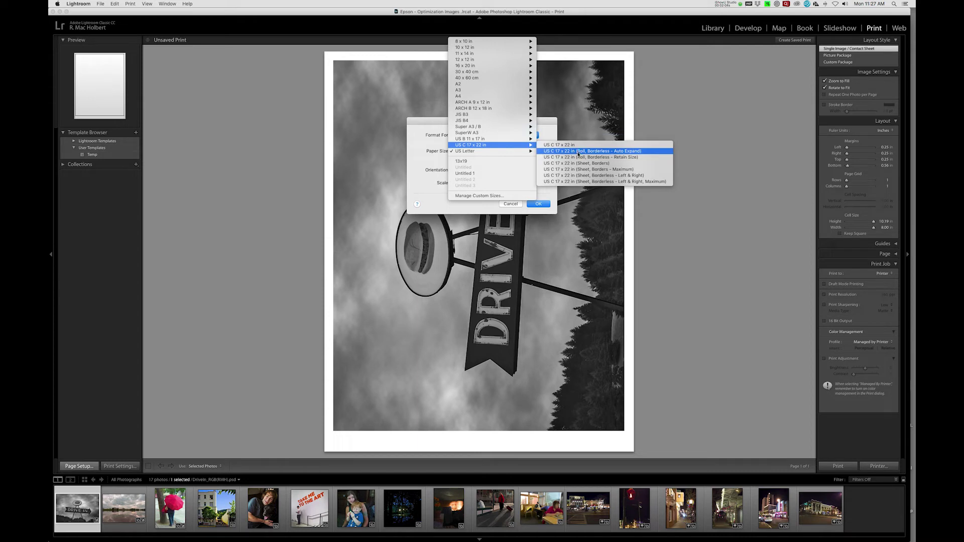
left_click(606, 170)
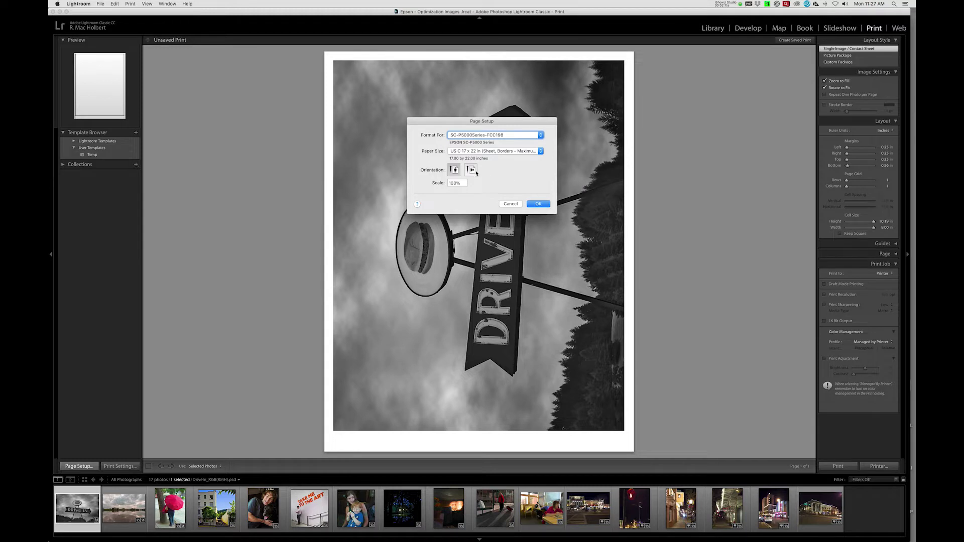
left_click(472, 171)
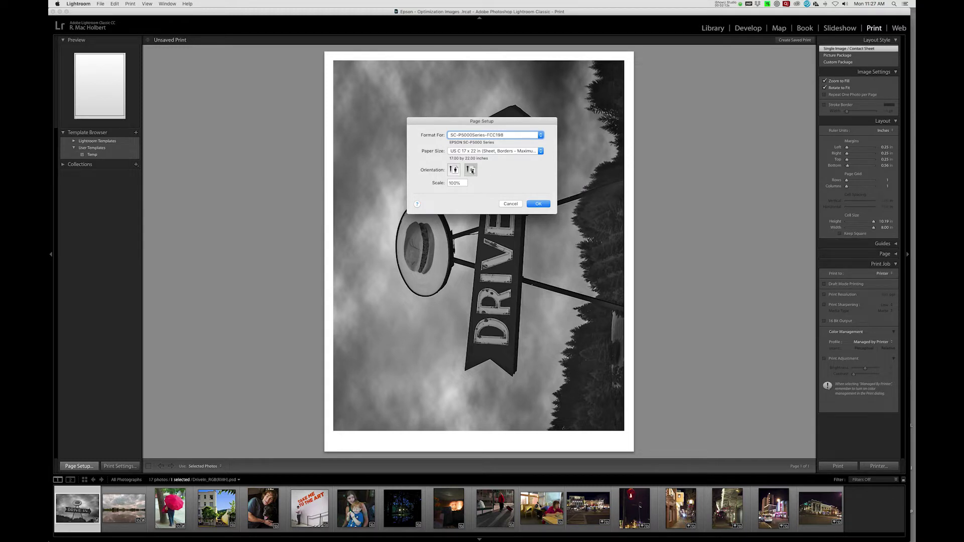
left_click(539, 203)
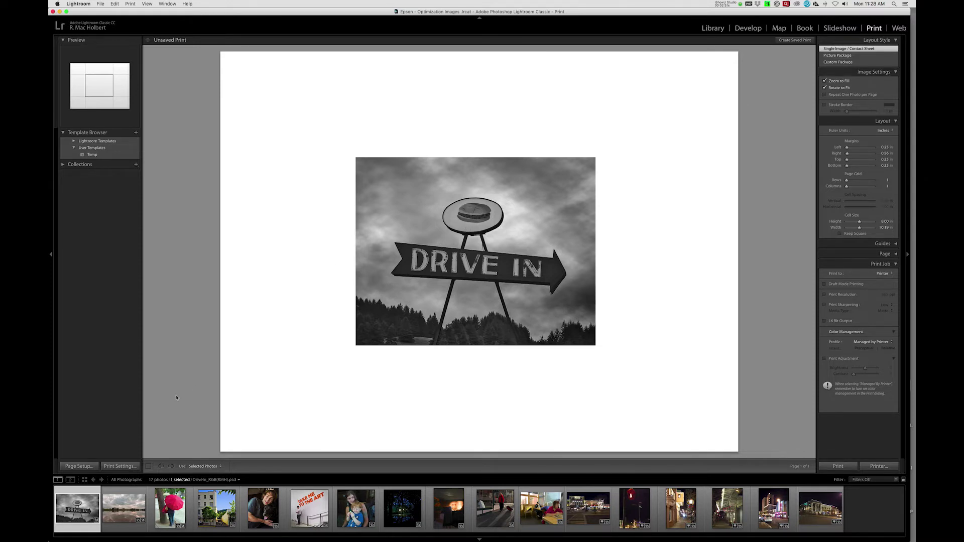
Open the print settings and choose SC-P5000Series-FCC198 as the printer
left_click(121, 466)
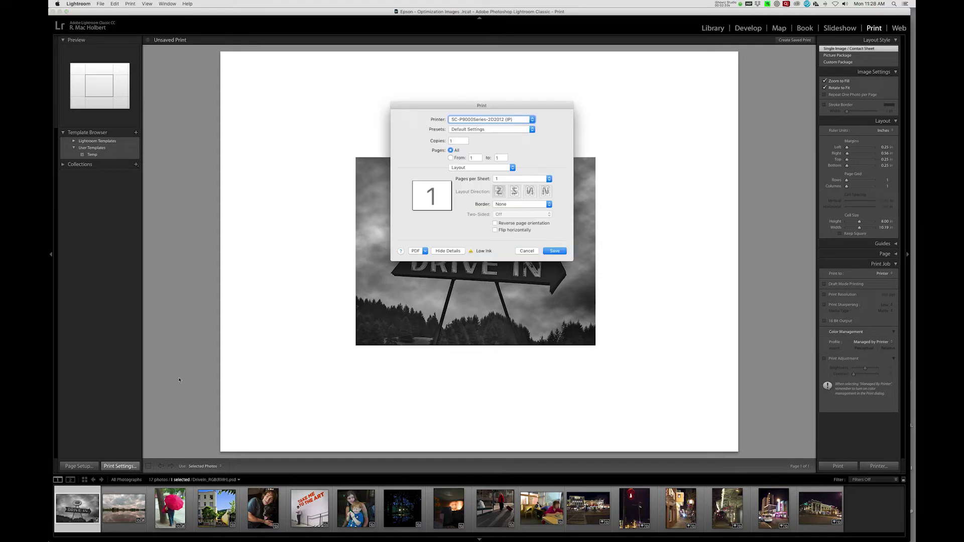
left_click(469, 120)
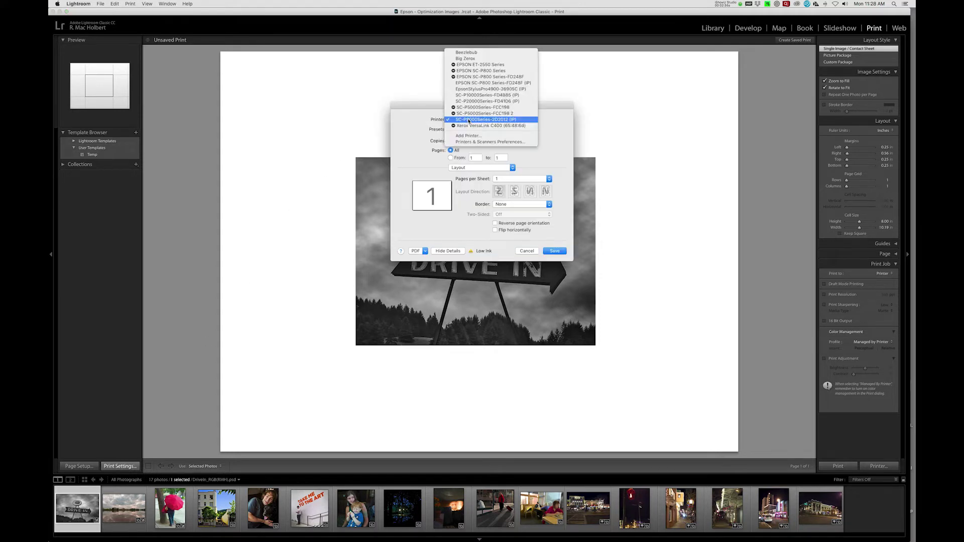
left_click(469, 109)
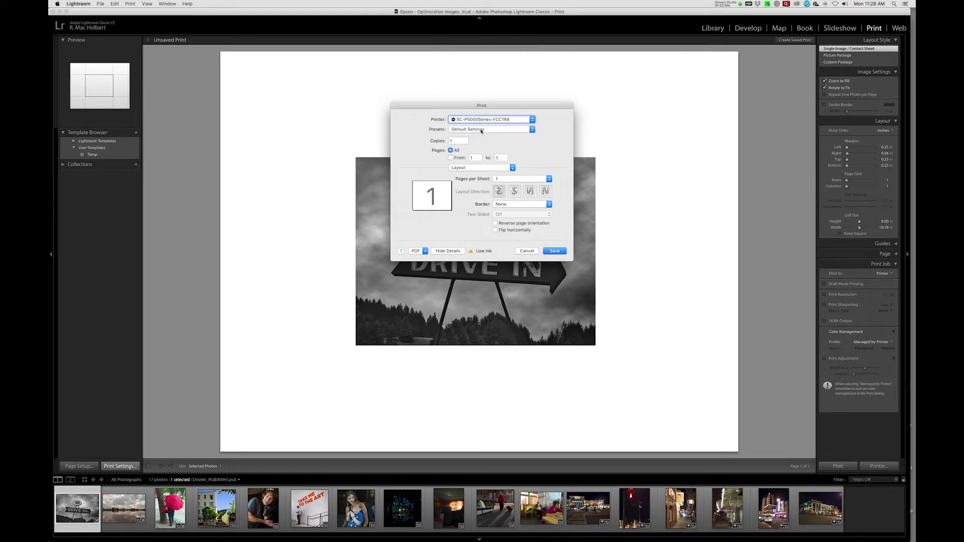
In the Printer Settings, set the paper source to Manual Feed and the media type to Legacy Baryta
left_click(470, 169)
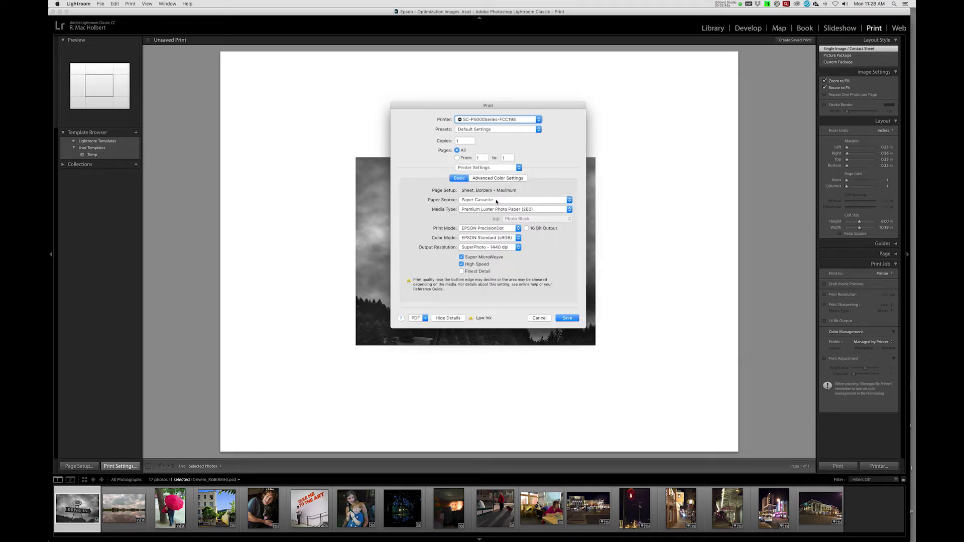
left_click(496, 201)
left_click(491, 207)
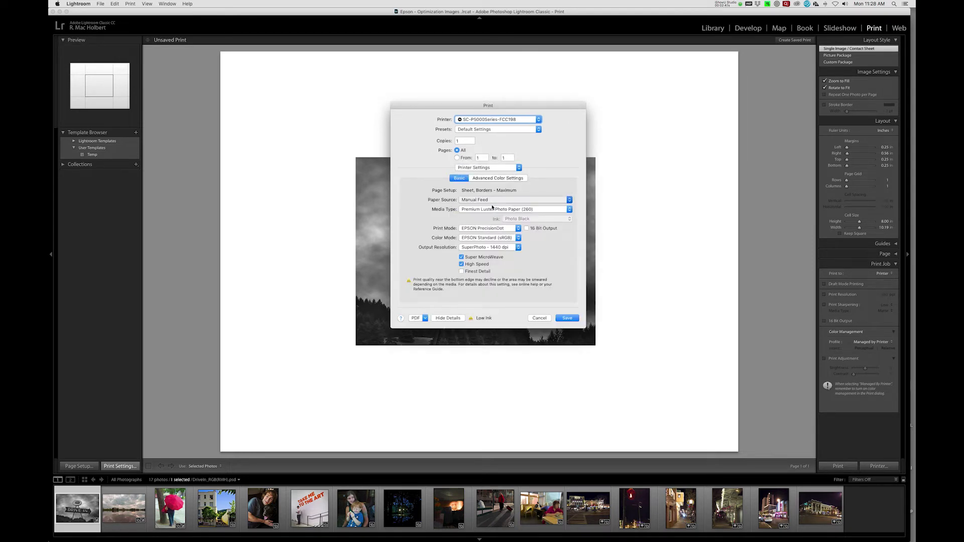
left_click(492, 210)
mouse_move(491, 210)
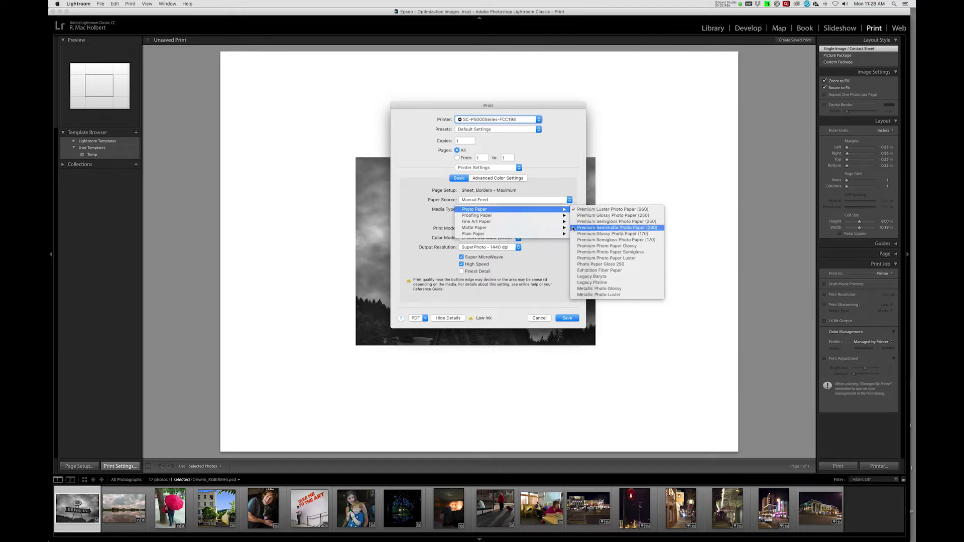
left_click(599, 277)
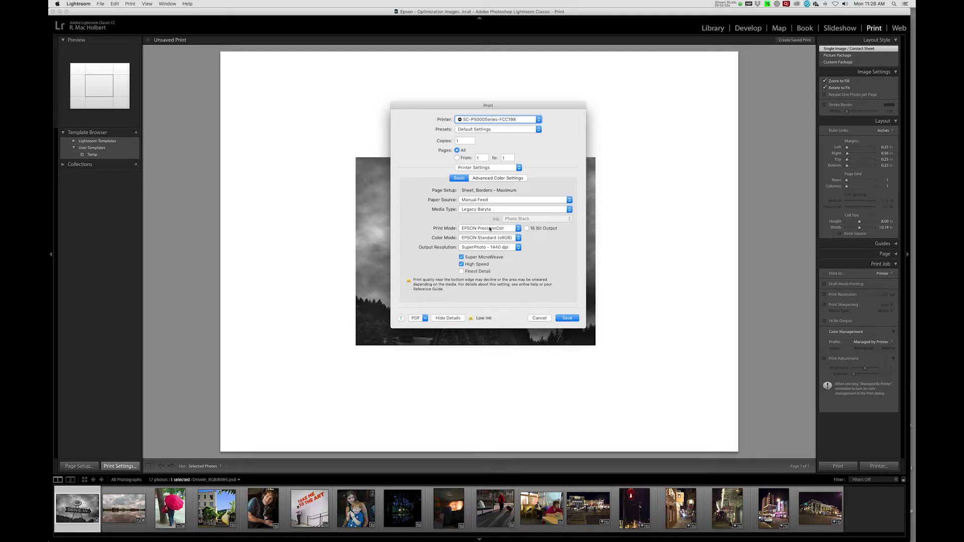
Set the print mode to Advanced B&W Photo, move the dialog off the photo, and toggle Super MicroWeave
left_click(511, 231)
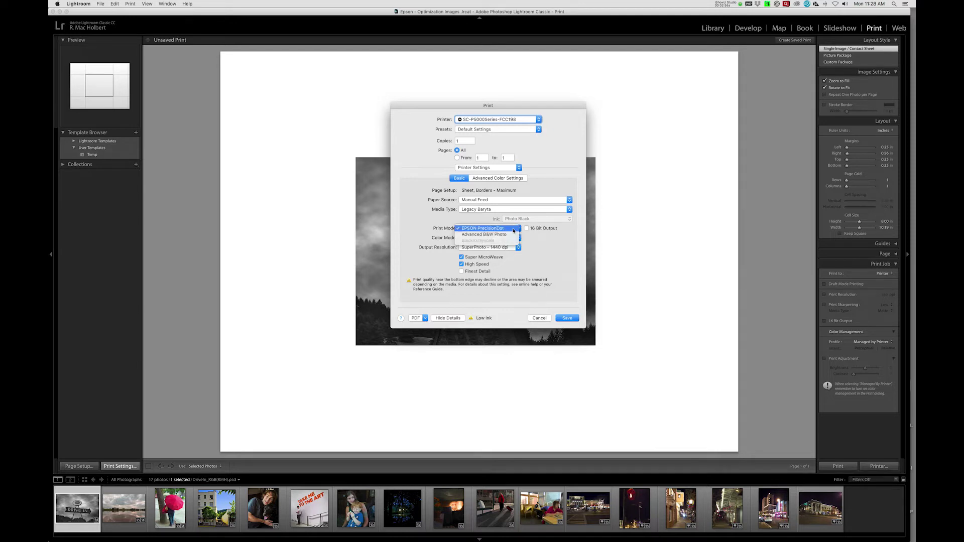
left_click(509, 235)
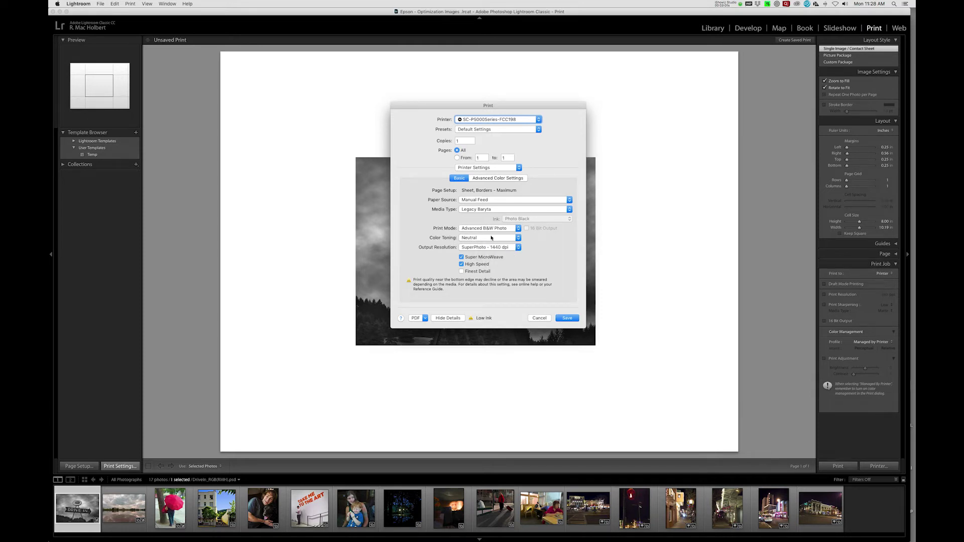
left_click_drag(429, 107, 593, 137)
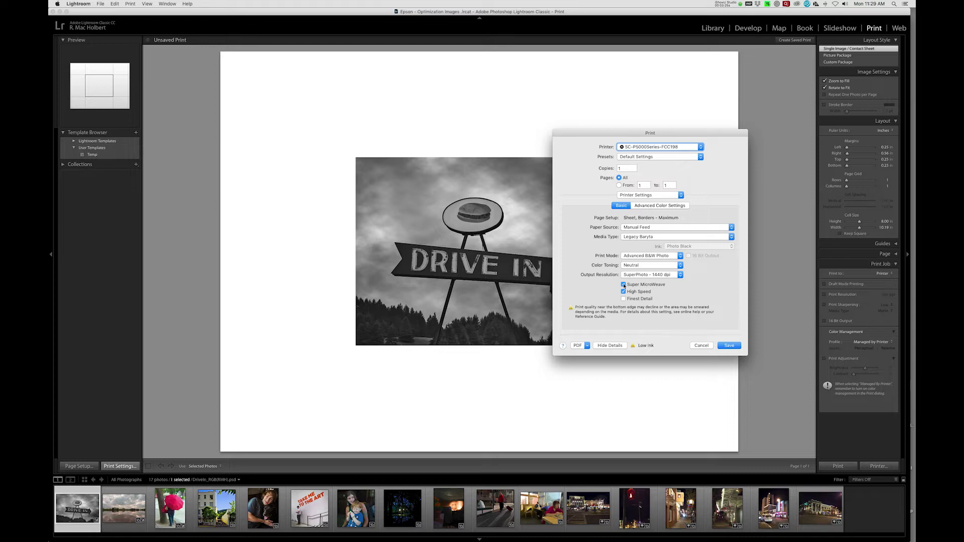
left_click(624, 285)
In the Advanced Color Settings, set the tone to Dark
left_click(660, 206)
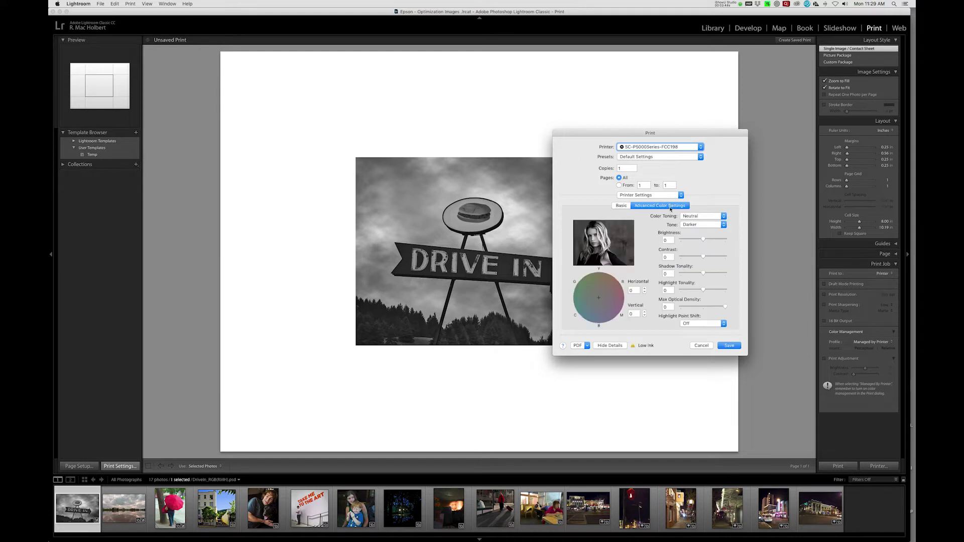
left_click(702, 225)
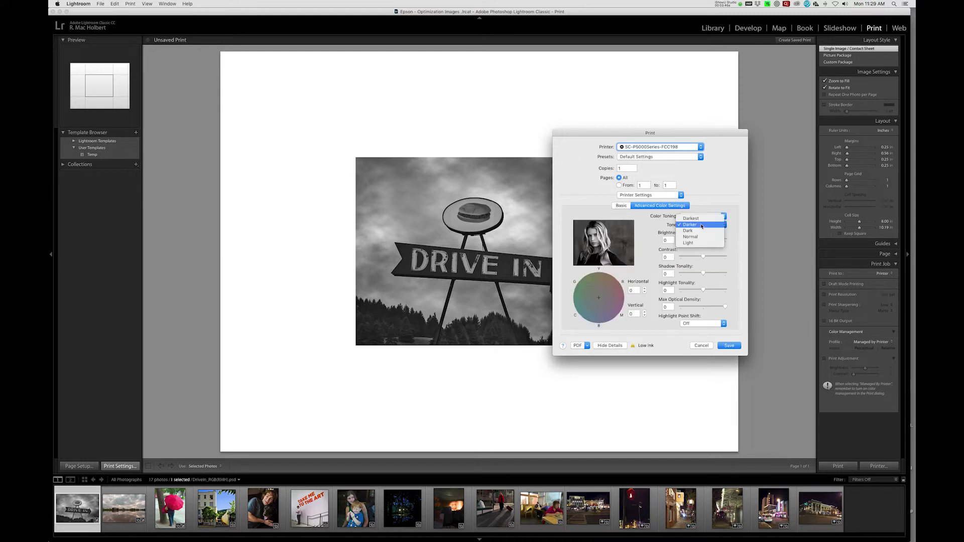
left_click(701, 231)
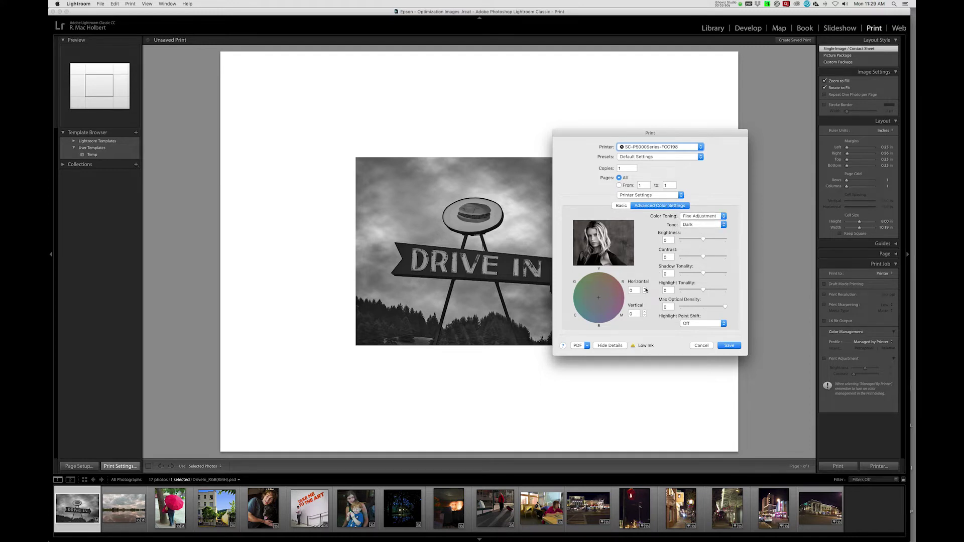
Set the color toning's horizontal and vertical values to 3 each and save the print settings
left_click(645, 289)
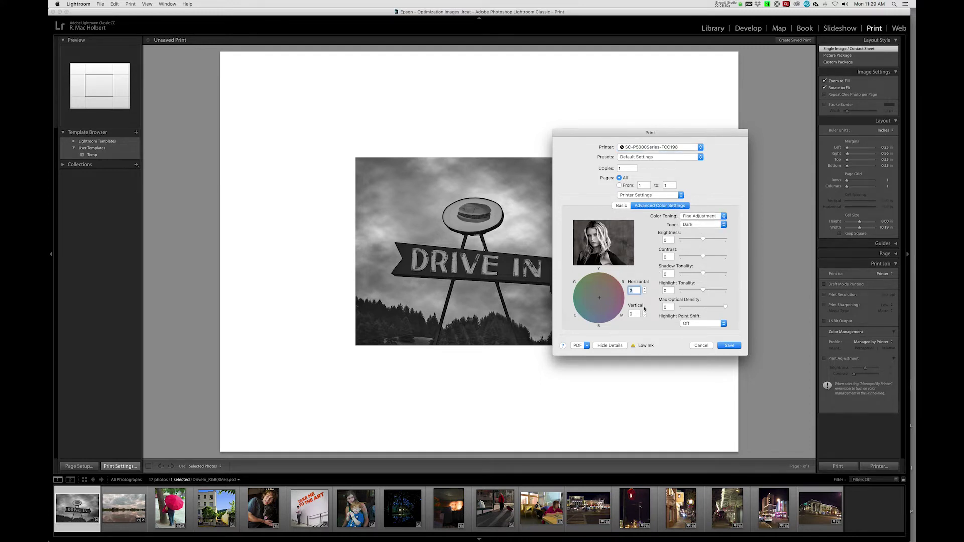
left_click(646, 312)
left_click(646, 312)
left_click(646, 312)
left_click(728, 346)
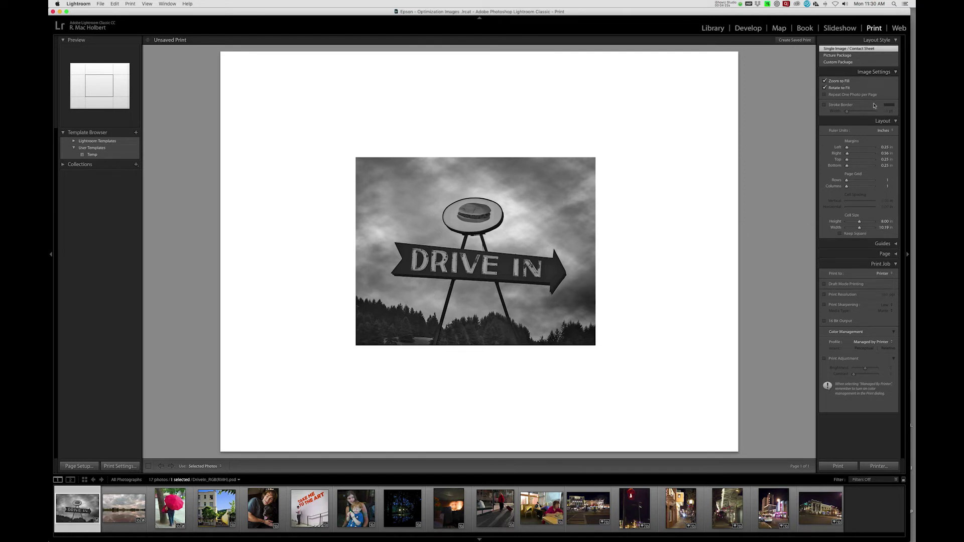
Set the left, right, top and bottom page margins to 0.12 in
left_click(885, 147)
key("BackSpace")
type(".12")
key("Tab")
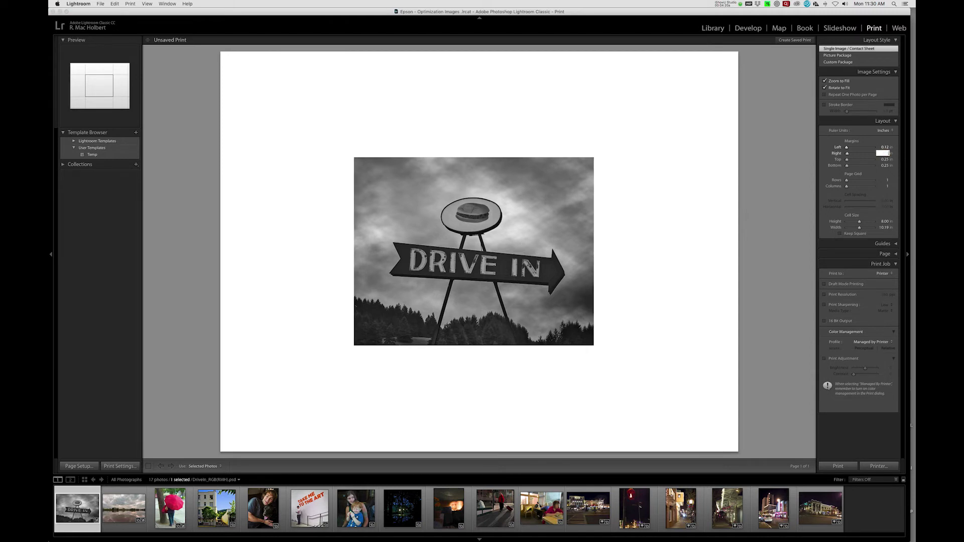
type(".12")
key("Tab")
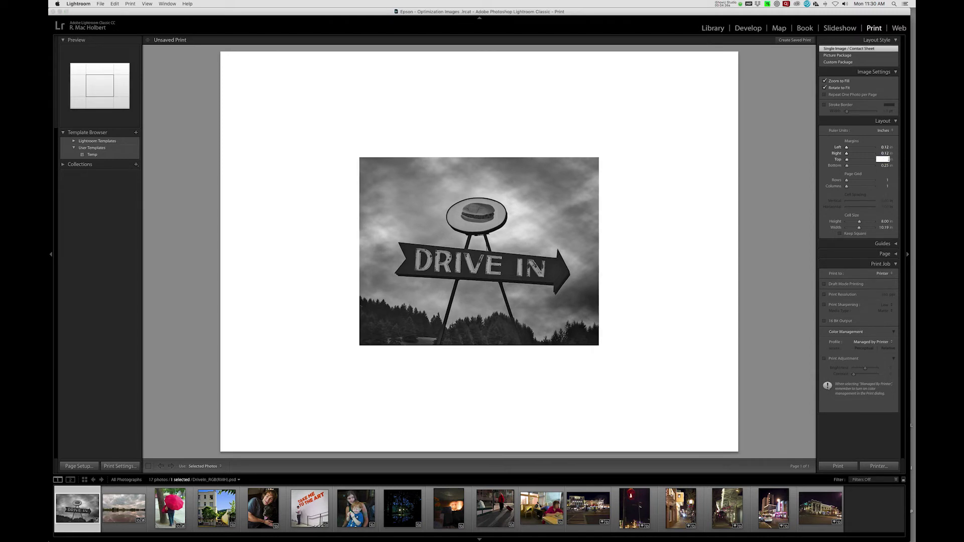
type(".12")
key("Tab")
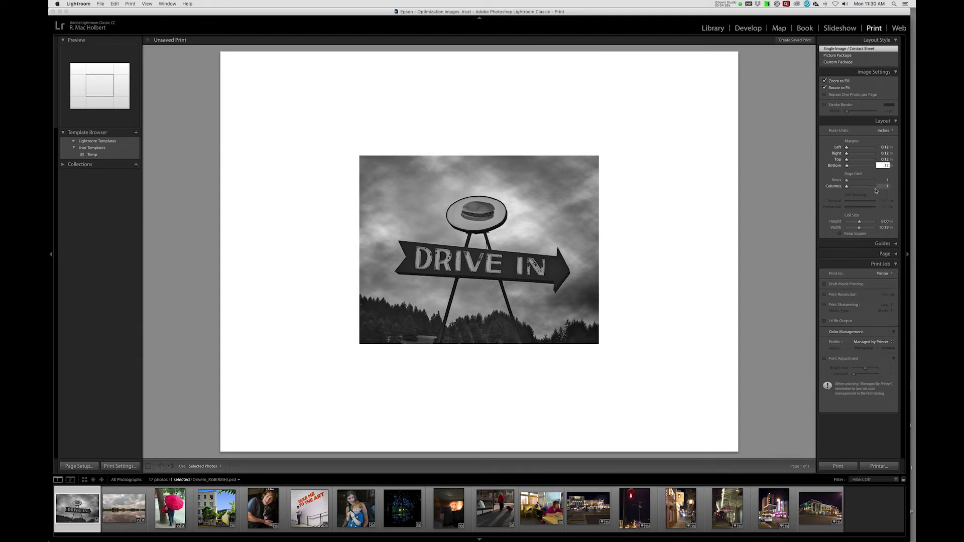
Set the print cell size to 20 in wide and 13.58 in high
left_click(883, 228)
type("20")
key("Tab")
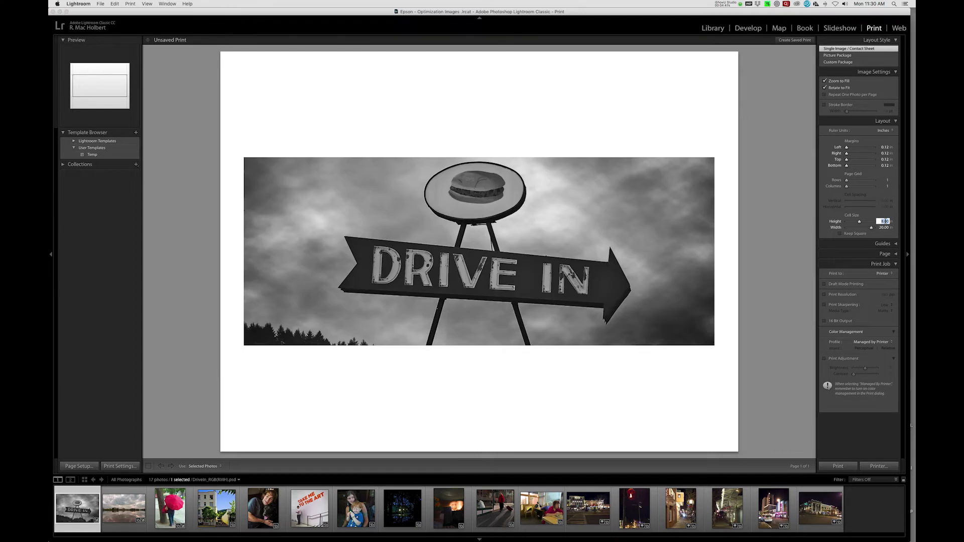
type("13.58")
key("Tab")
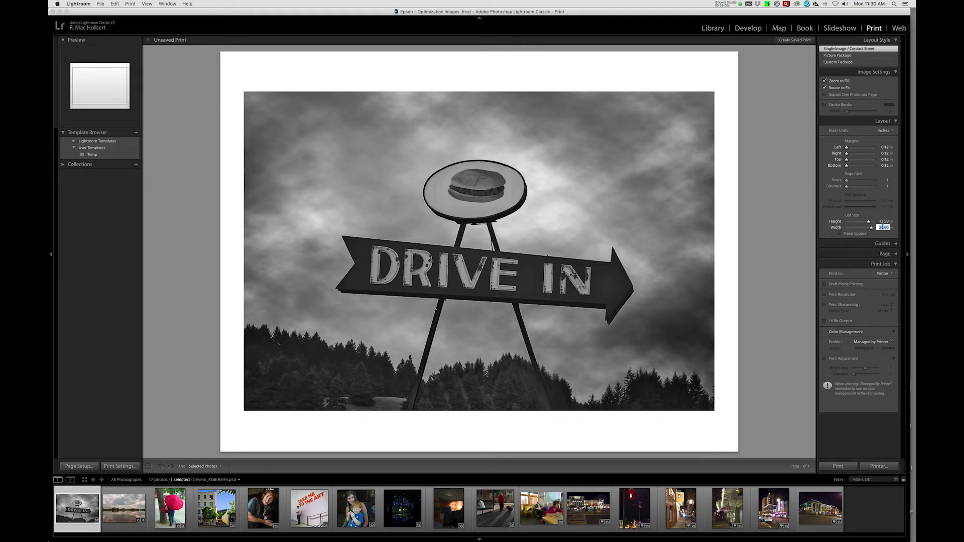
Enable a custom print resolution for the print job and set it to 240 ppi
scroll(868, 221, "down", 1)
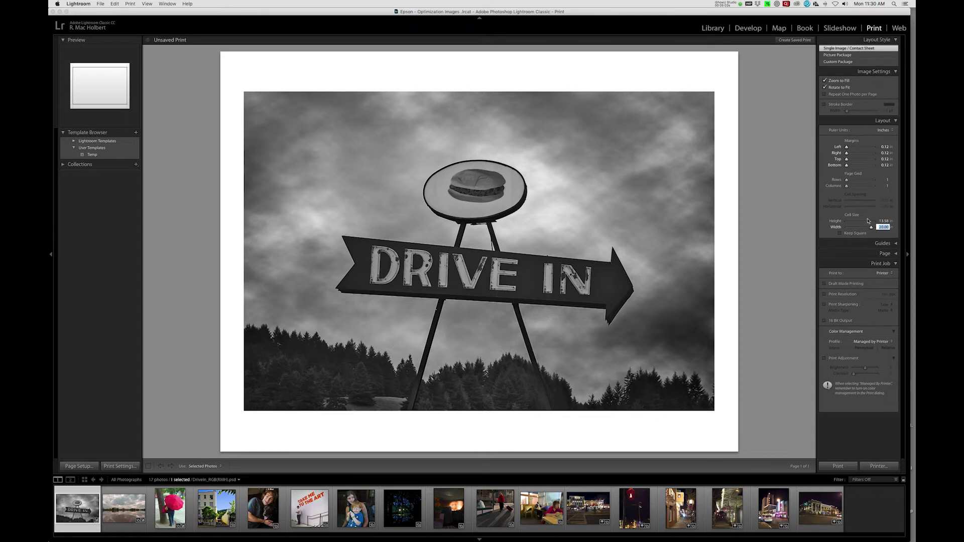
scroll(861, 243, "up", 1)
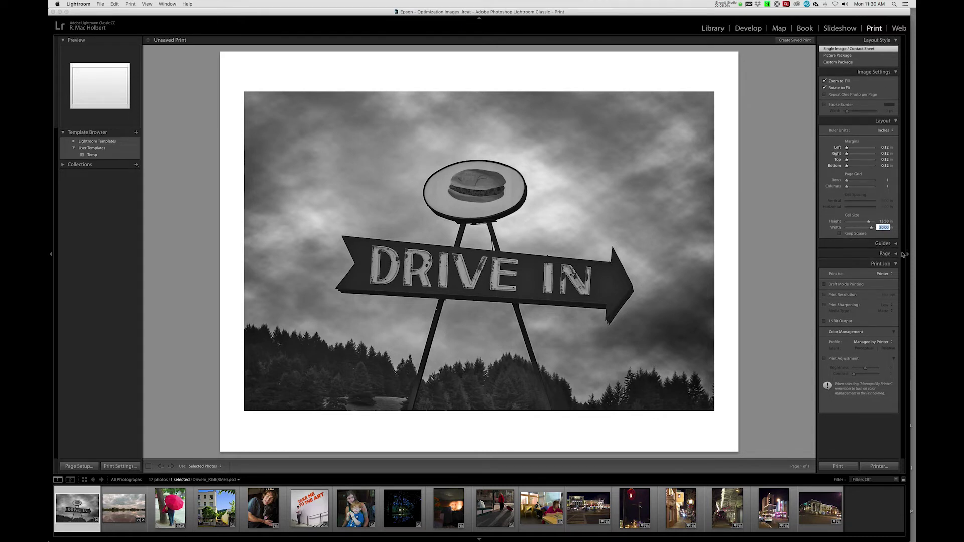
left_click(824, 296)
left_click(884, 295)
type("240")
key("Return")
Enable Standard print sharpening for Glossy media and turn on 16 Bit Output
left_click(824, 305)
left_click(886, 306)
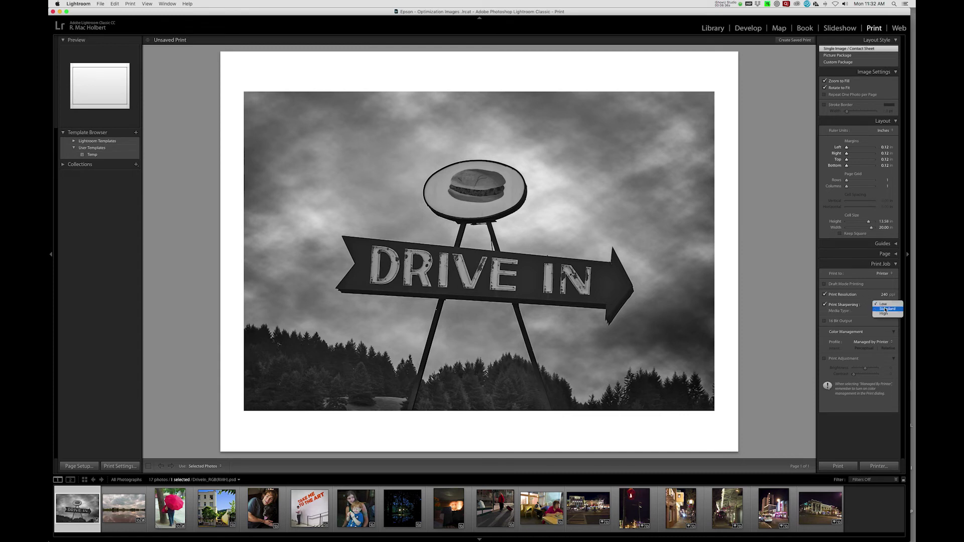
left_click(883, 311)
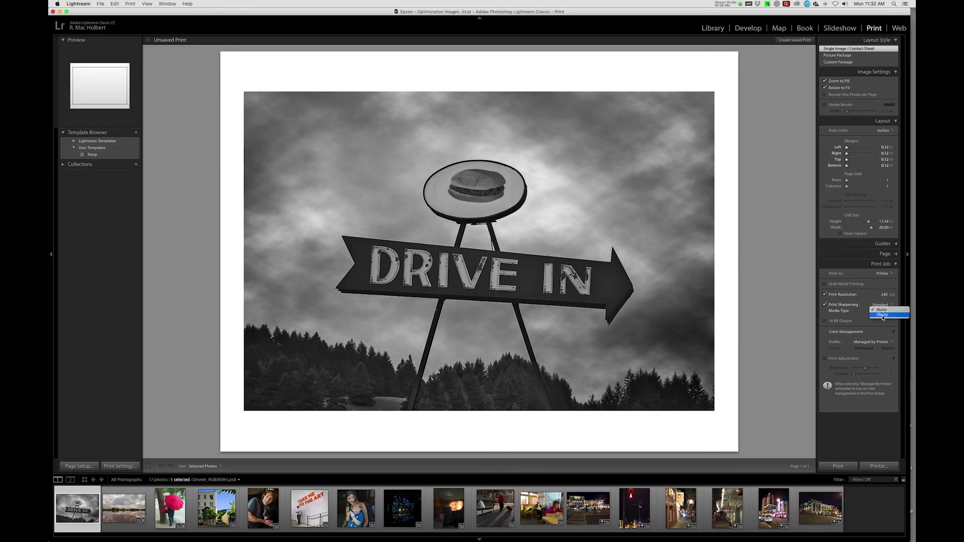
left_click(883, 314)
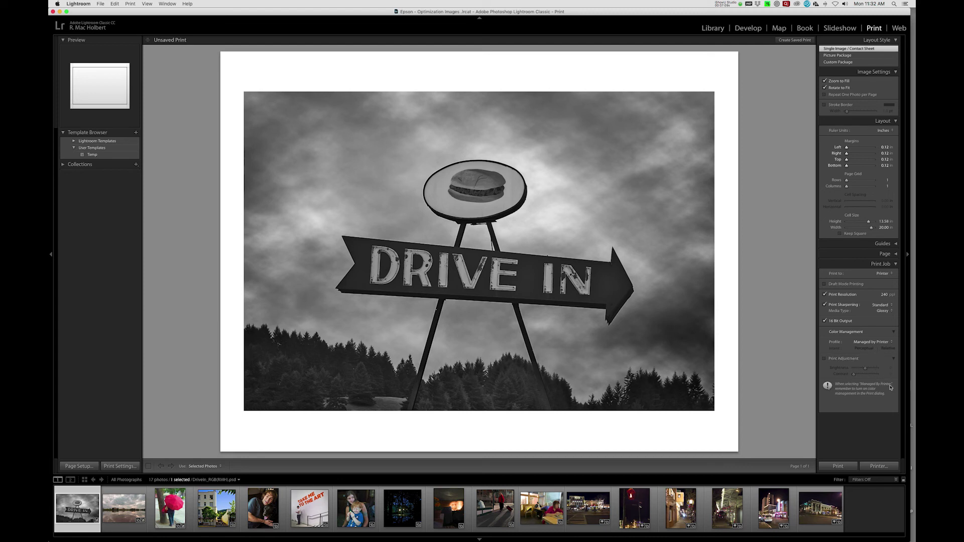
Open the printer dialog, review the Advanced Color and Basic printer settings, and print the photo
left_click(885, 467)
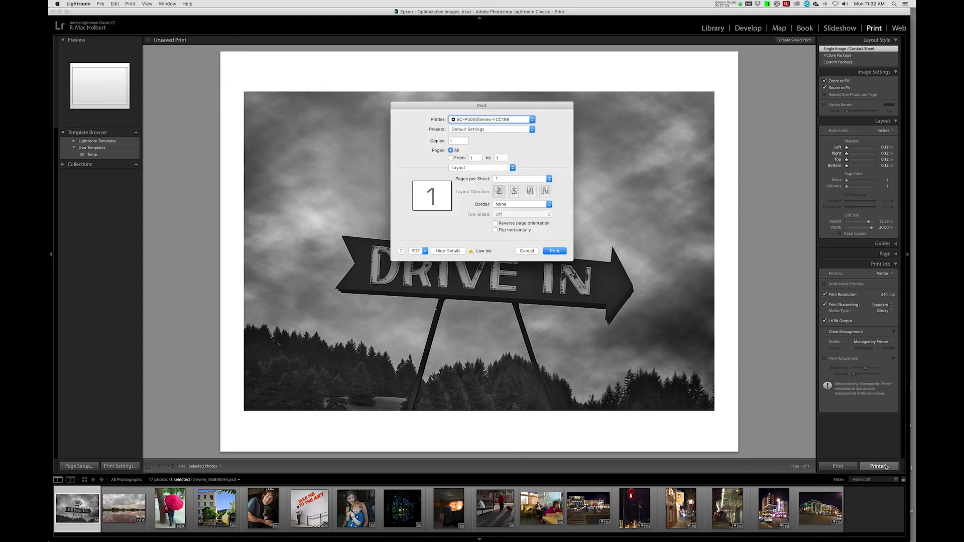
left_click(484, 168)
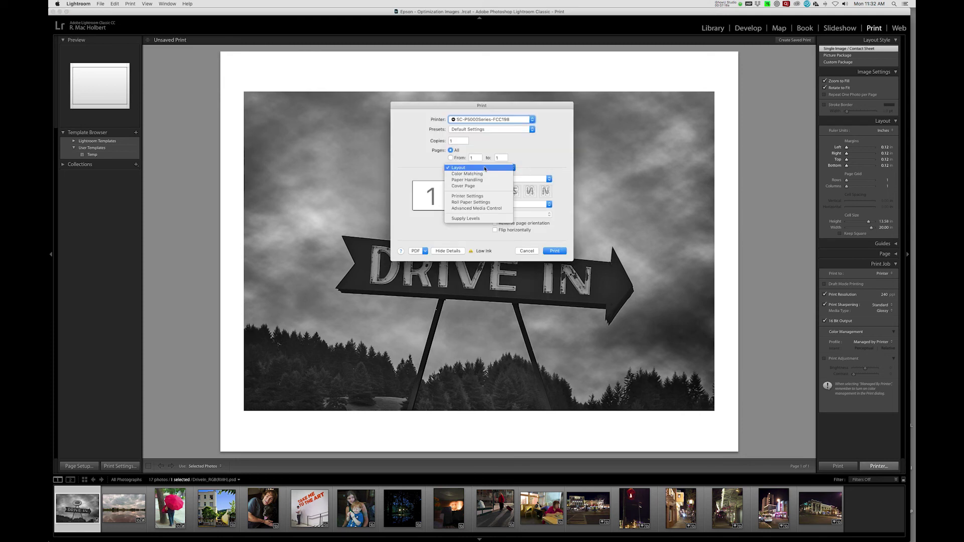
left_click(480, 196)
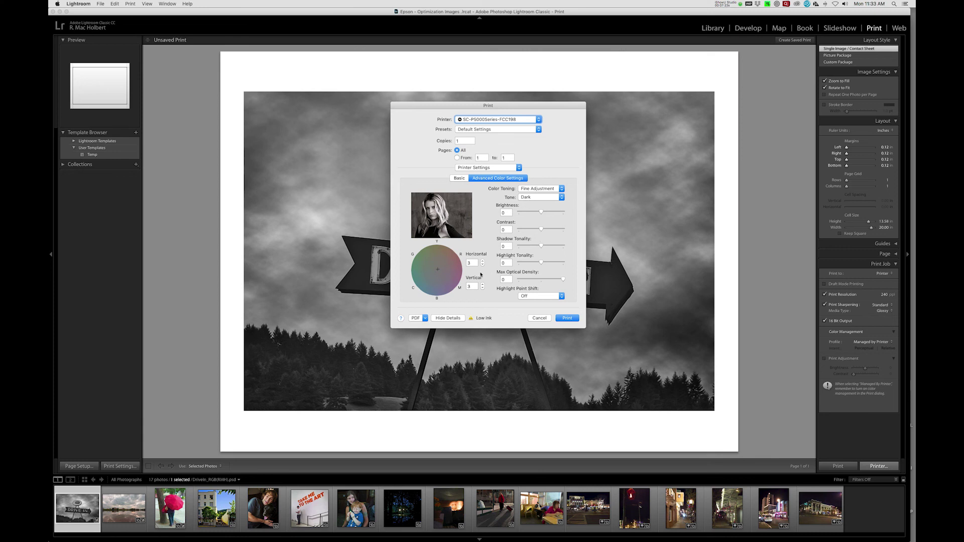
left_click(459, 178)
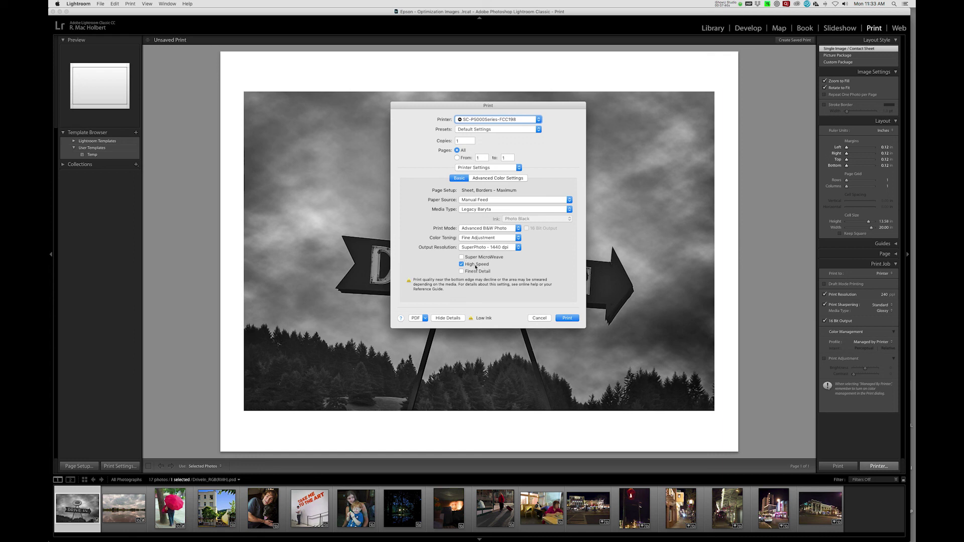
left_click(567, 318)
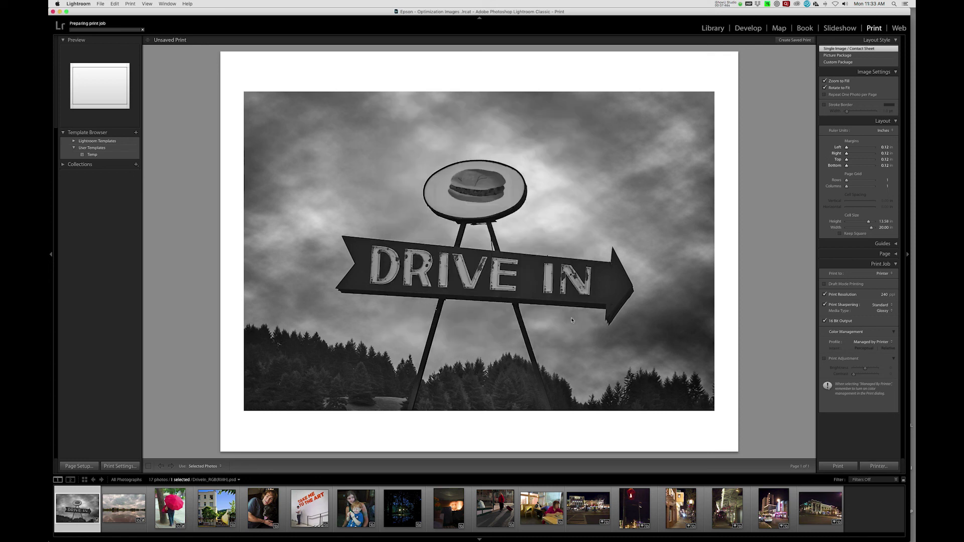